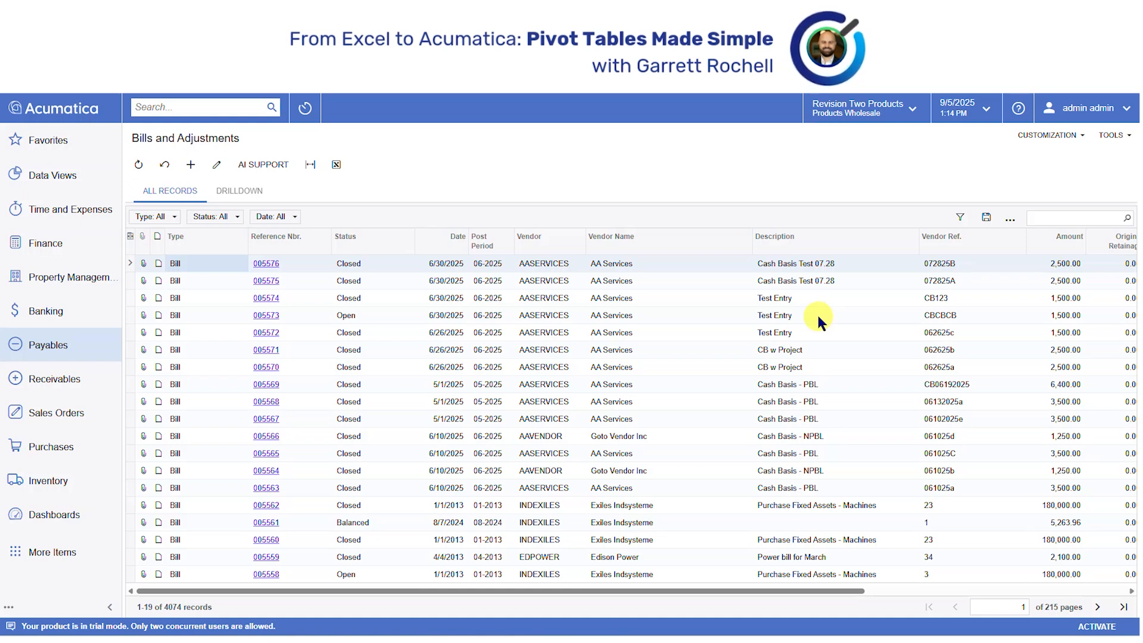
Step: Save the Bills and Adjustments list as a pivot table named "Amount by Vendor"
left_click(1010, 221)
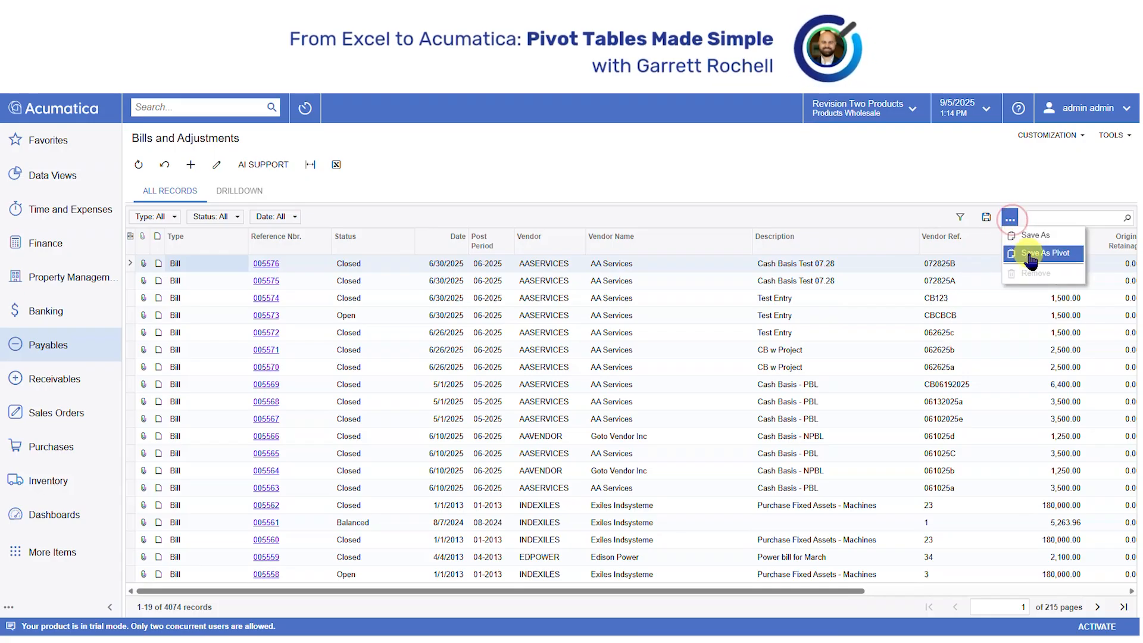
left_click(1030, 256)
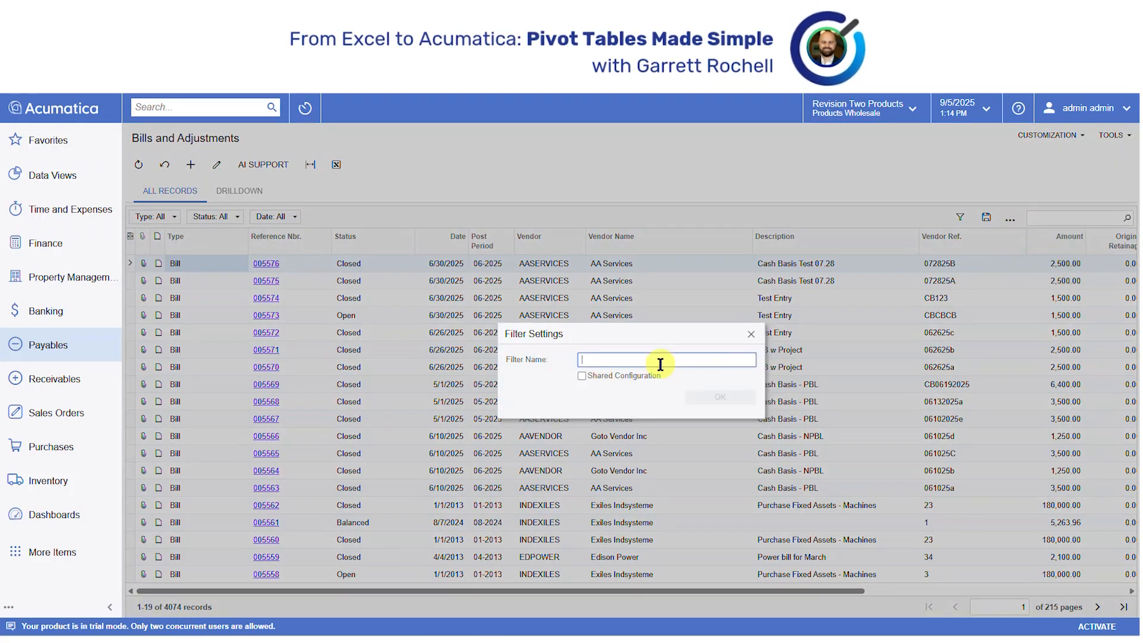
type("Amount by")
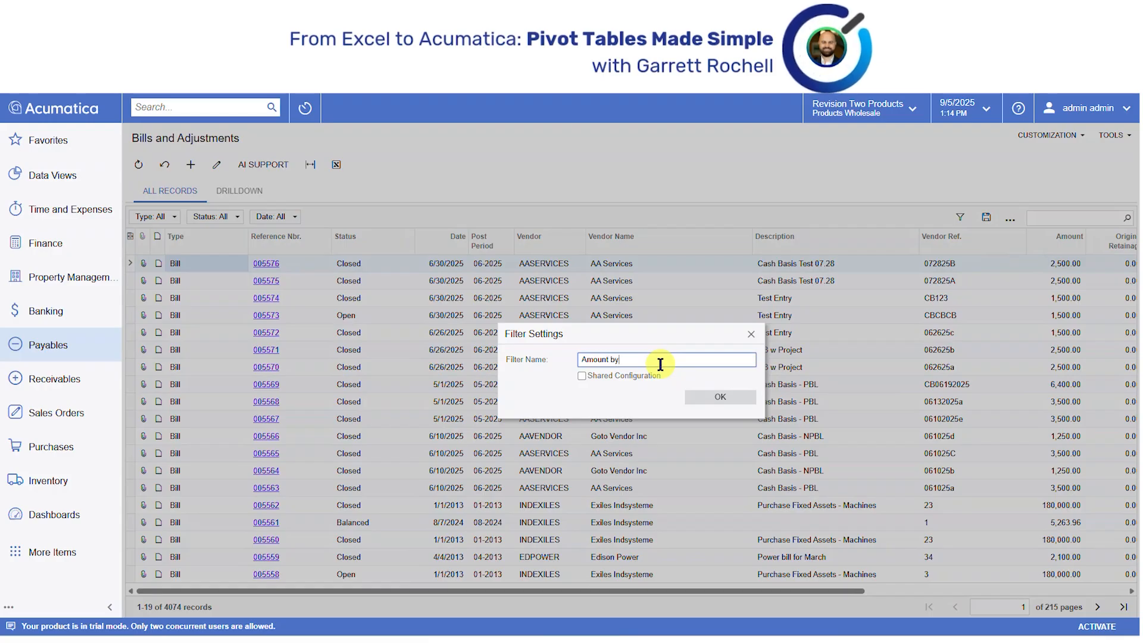
type(" Vendor")
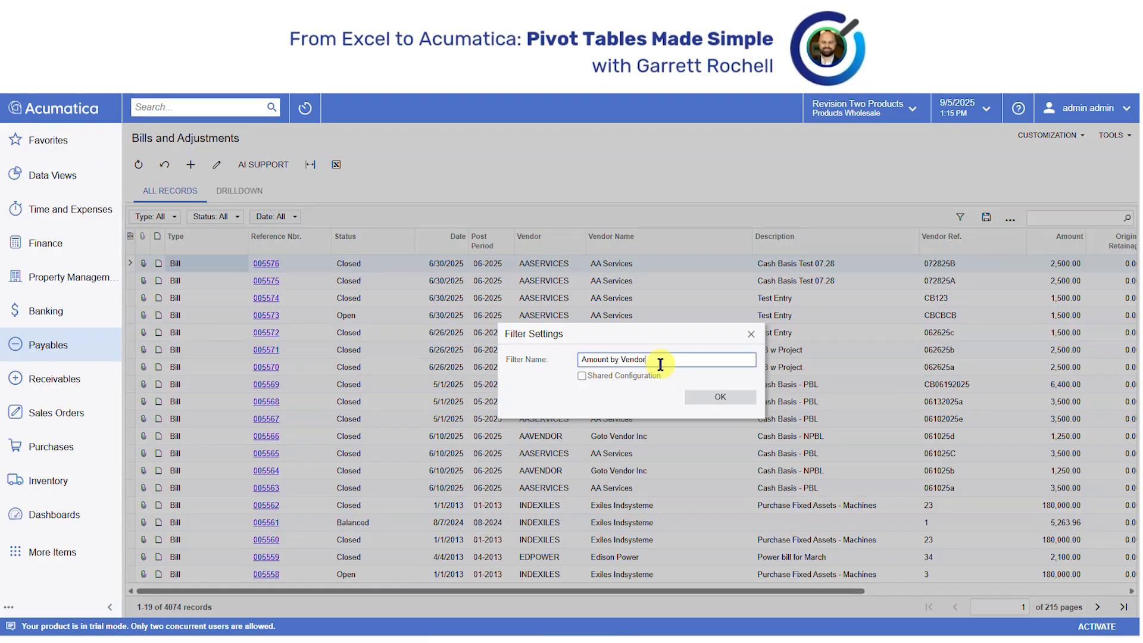
left_click(702, 396)
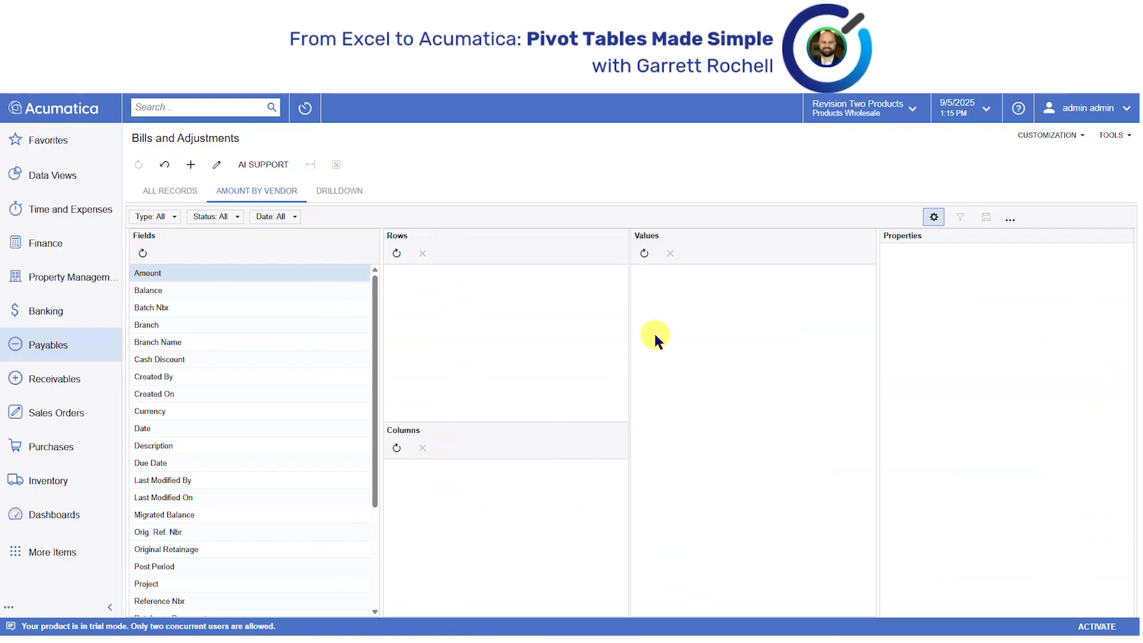
Step: Build the pivot with Amount as the value and Vendor Name as the rows, and view its results through the grand total
left_click_drag(174, 280, 695, 311)
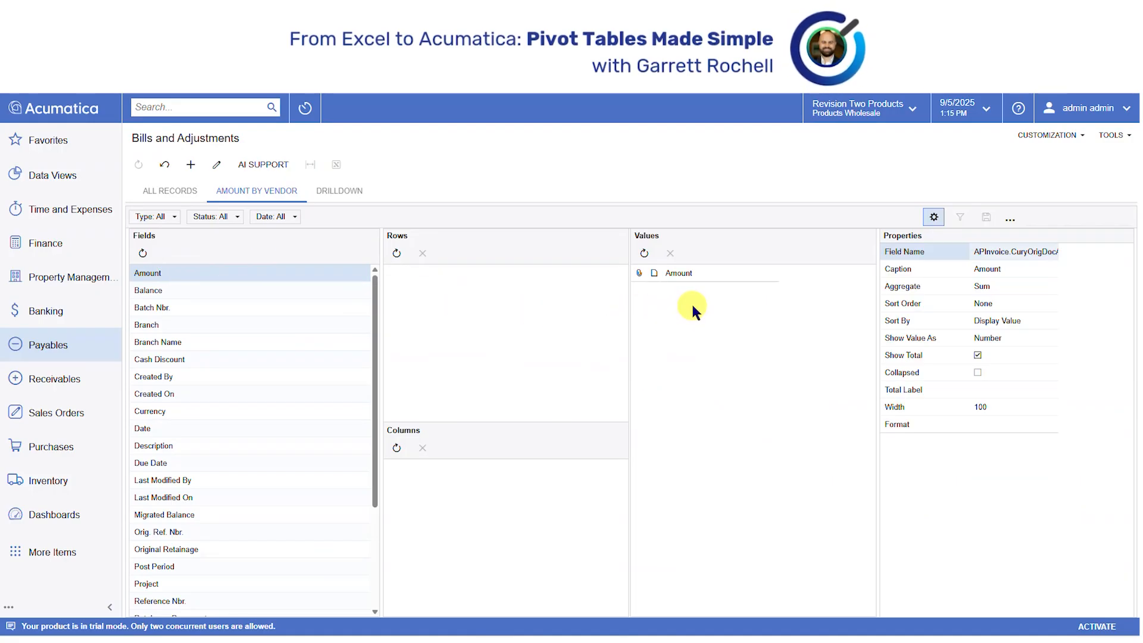
scroll(232, 398, "down", 5)
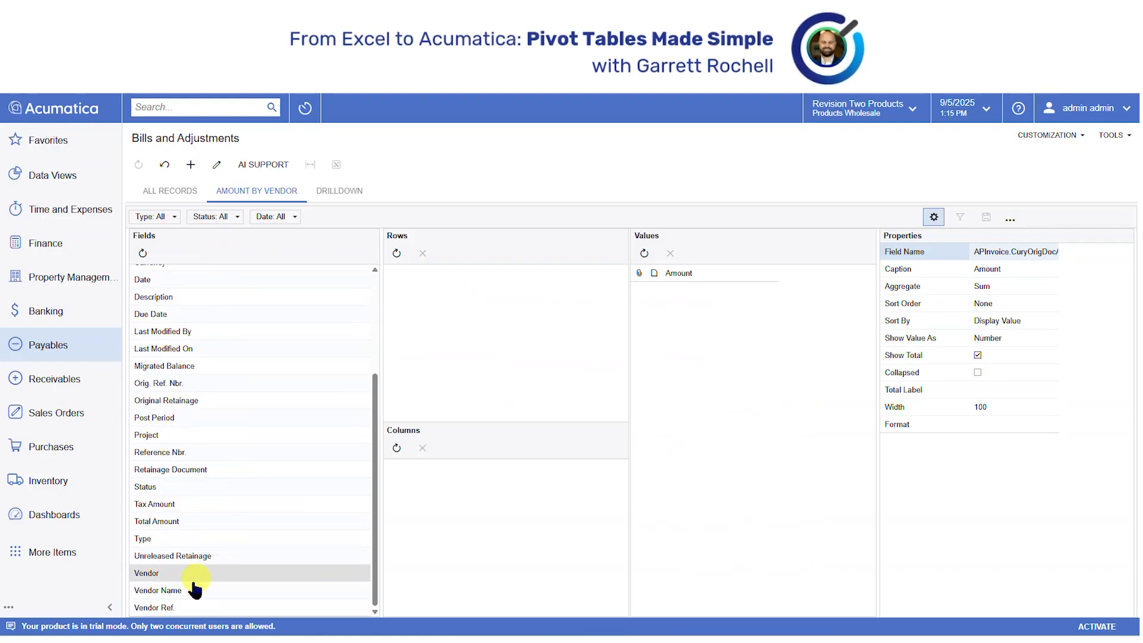
left_click_drag(178, 590, 475, 334)
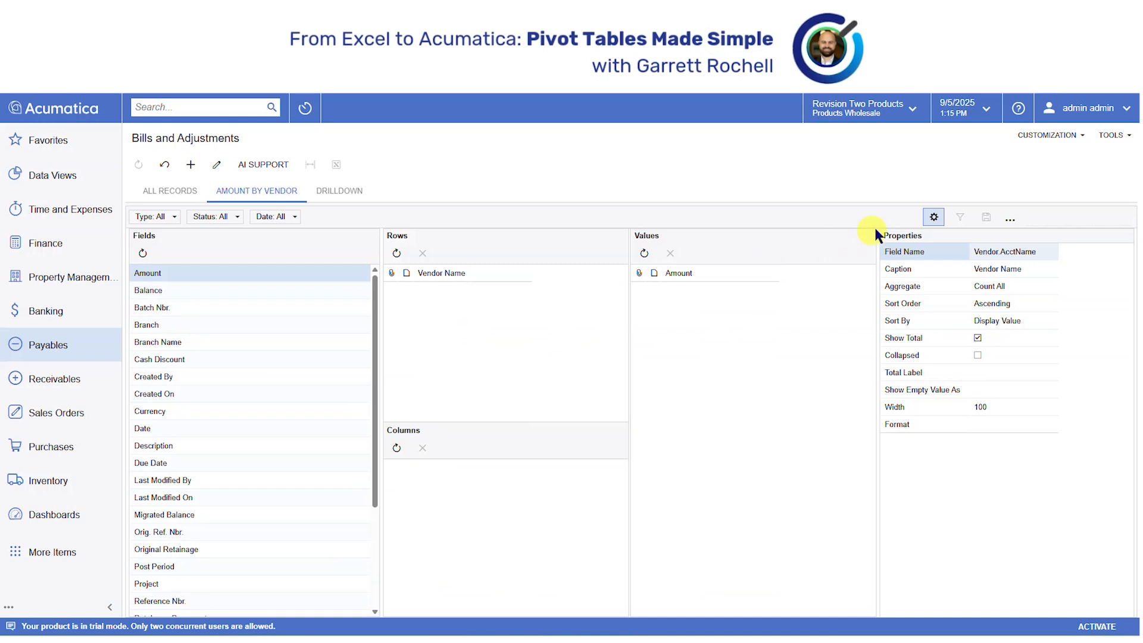
left_click(933, 219)
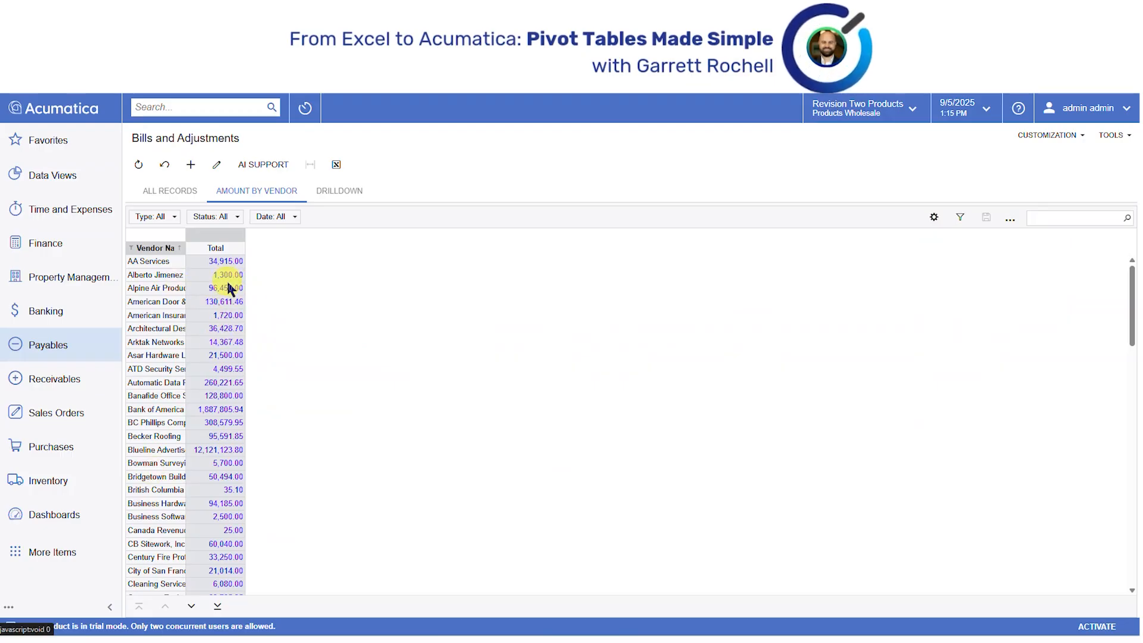
scroll(254, 298, "down", 15)
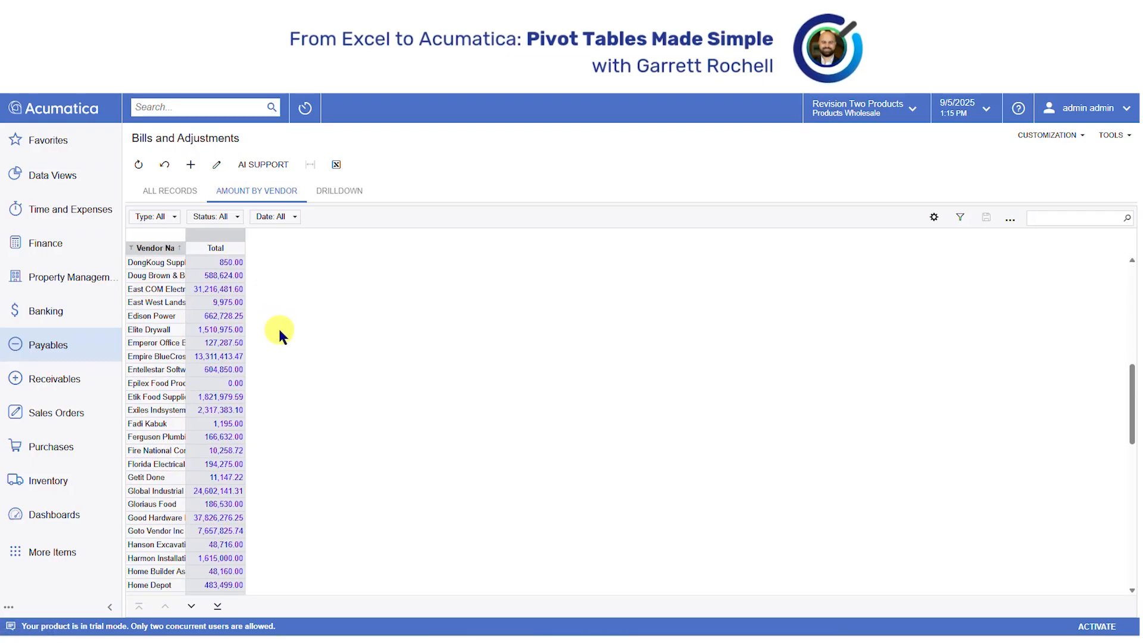
left_click(218, 605)
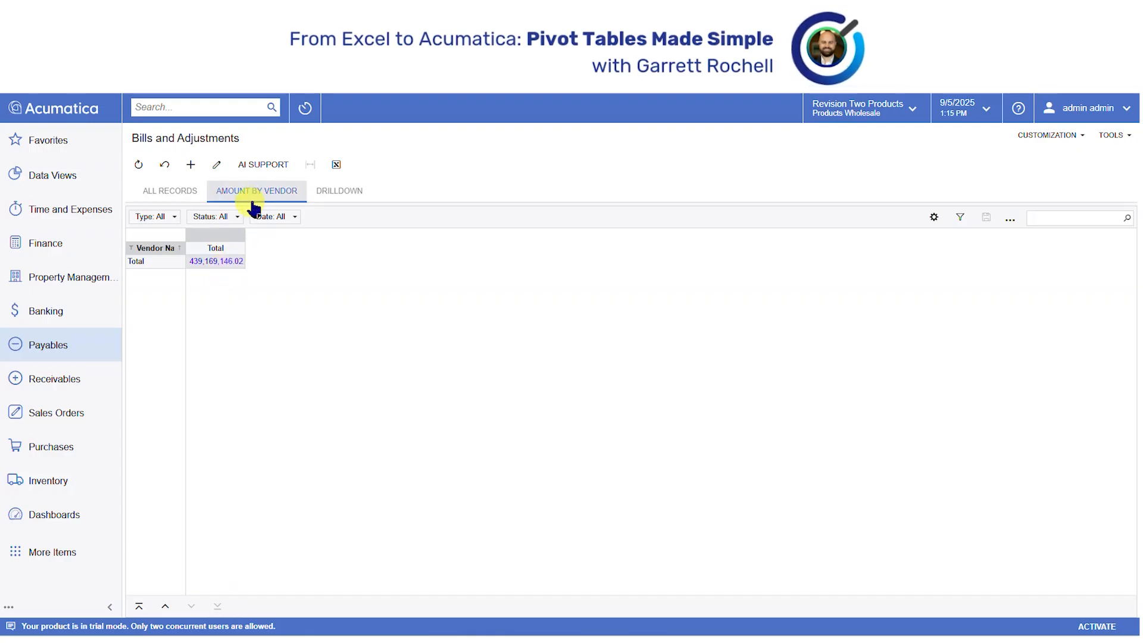
Step: From the list of all records, save a second pivot table named "Amount per Vendor by Period 2024"
left_click(190, 196)
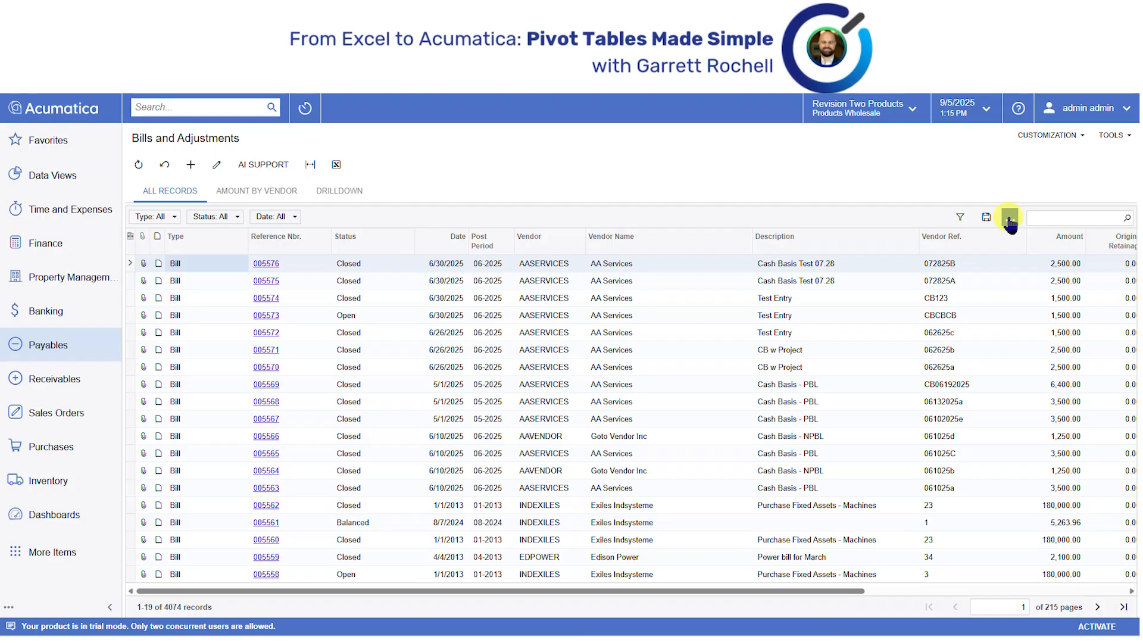
left_click(1010, 221)
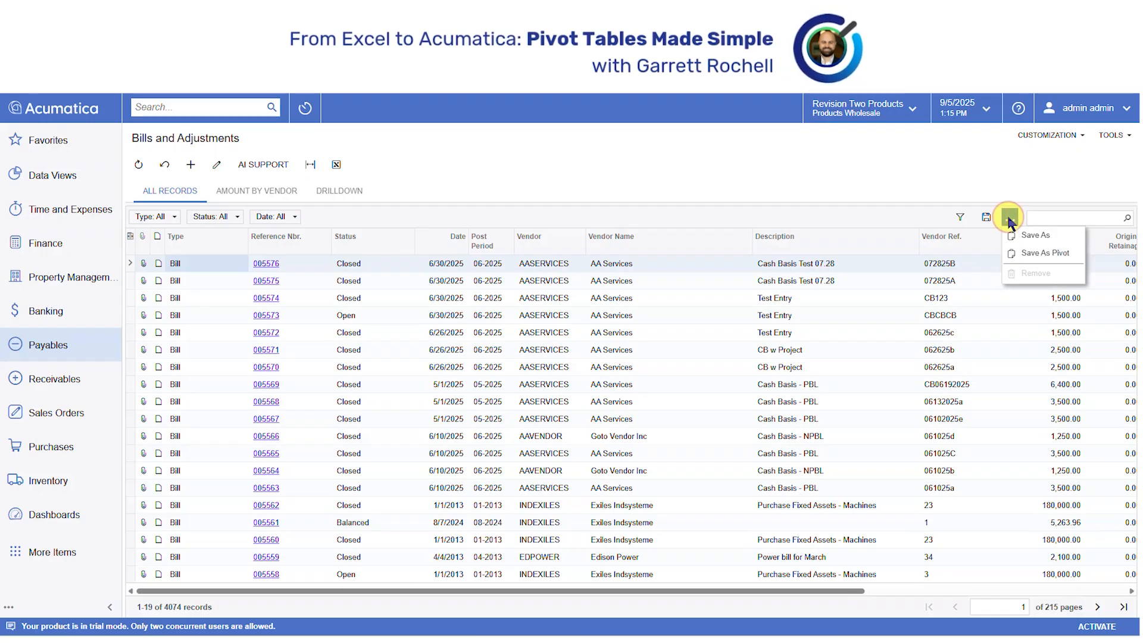
left_click(1028, 260)
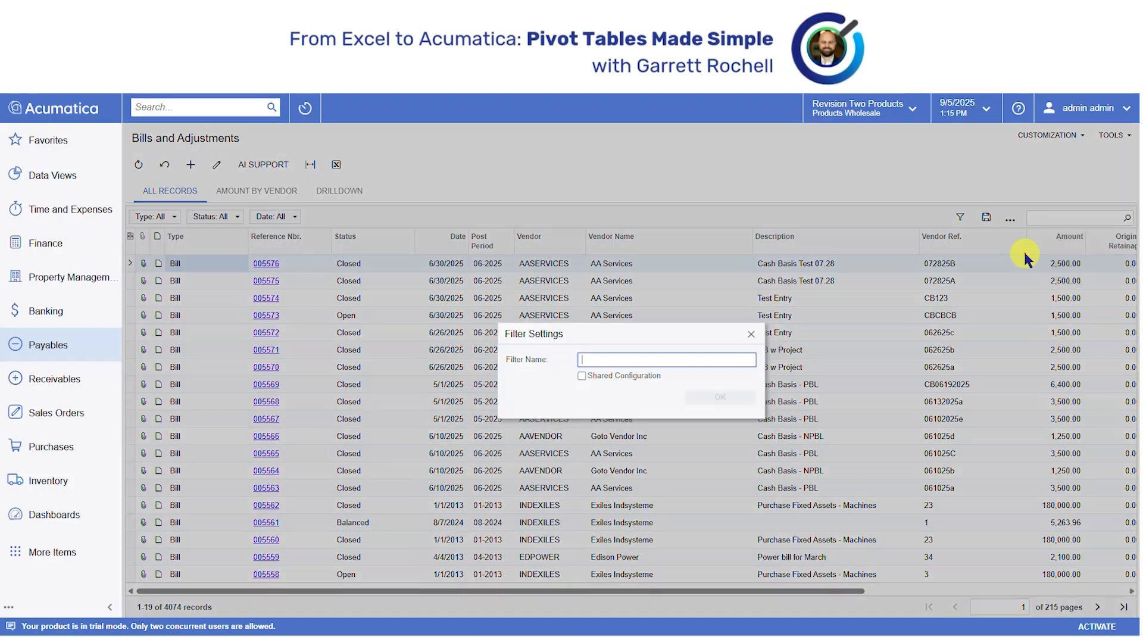
type("Am")
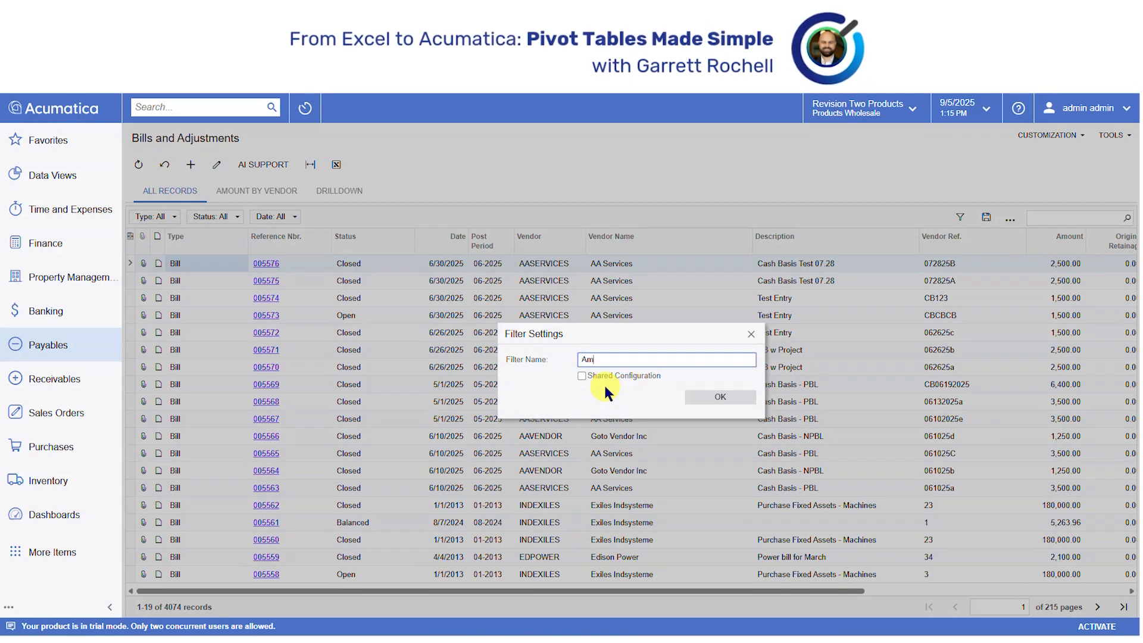
type("ount per Vebndor by Period 2024")
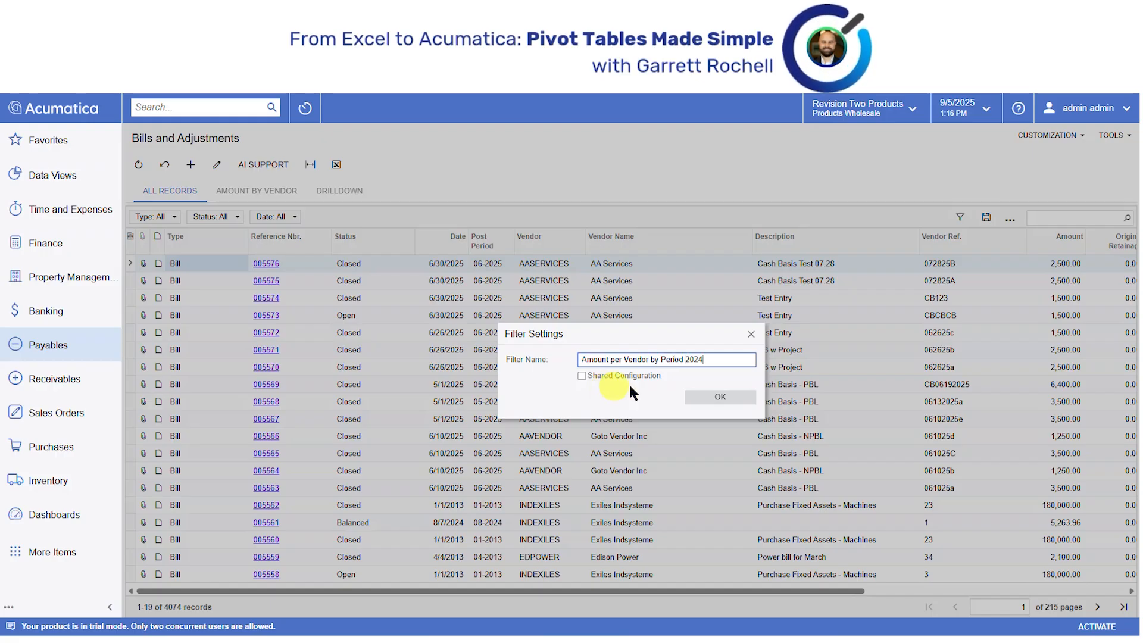
left_click(707, 399)
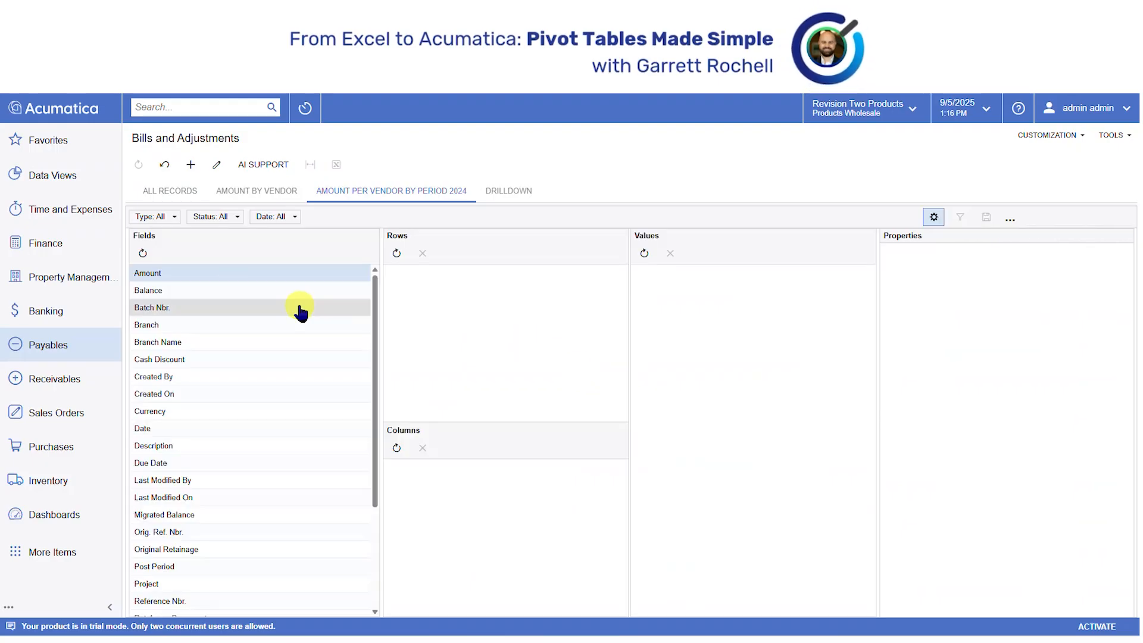
Step: Build the second pivot with Amount as the value, Vendor Name as rows and Post Period as columns, and display it
left_click_drag(228, 284, 708, 301)
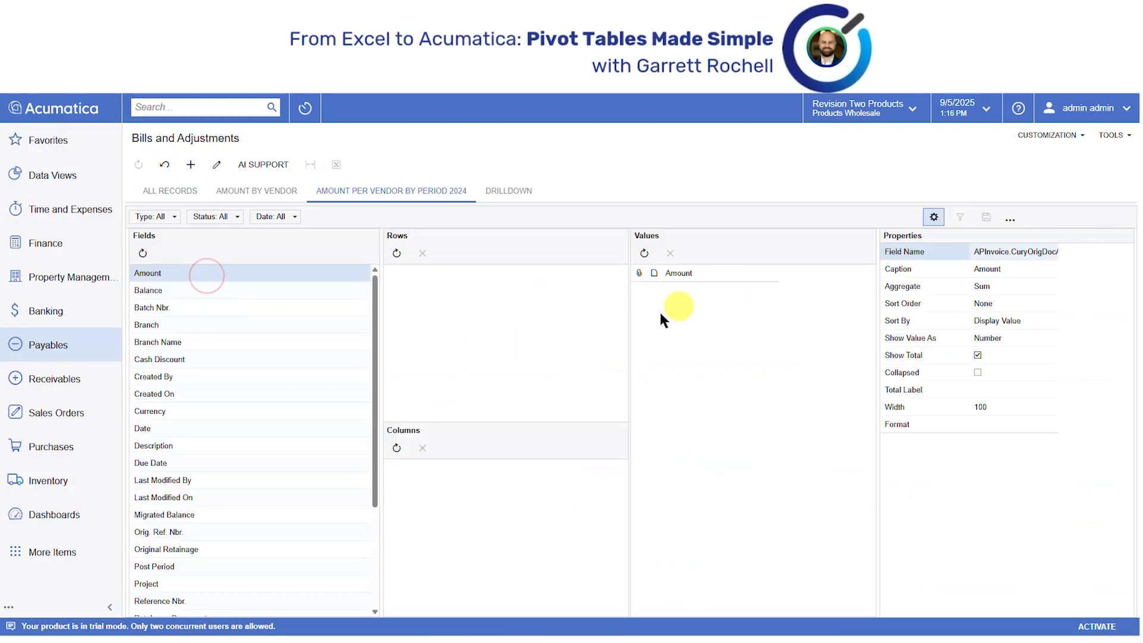
scroll(262, 416, "down", 5)
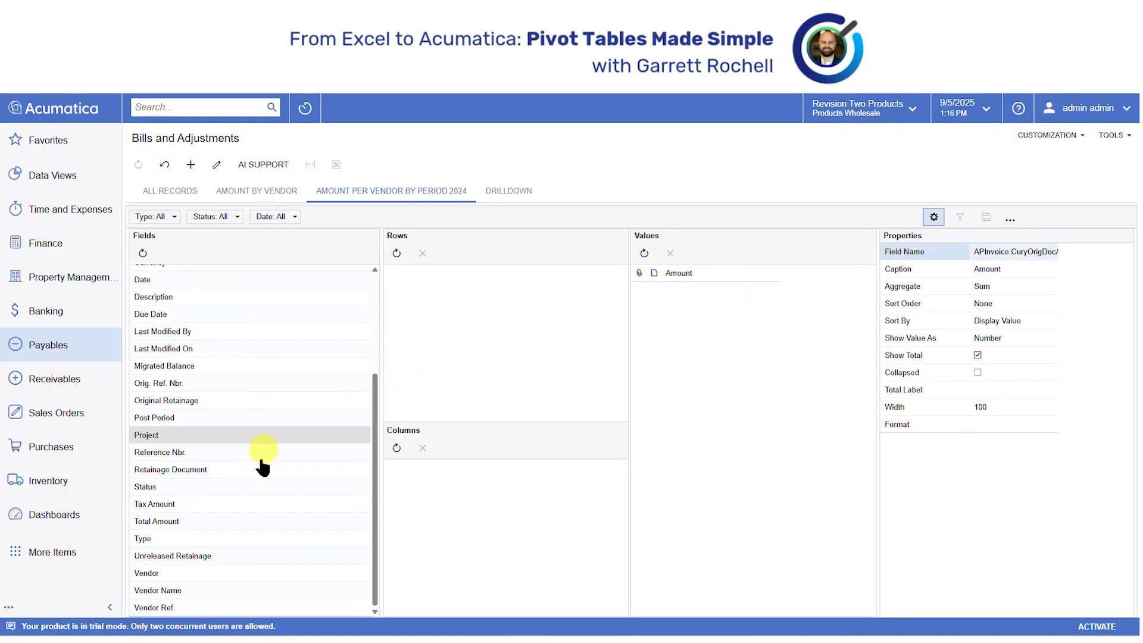
left_click_drag(202, 591, 484, 312)
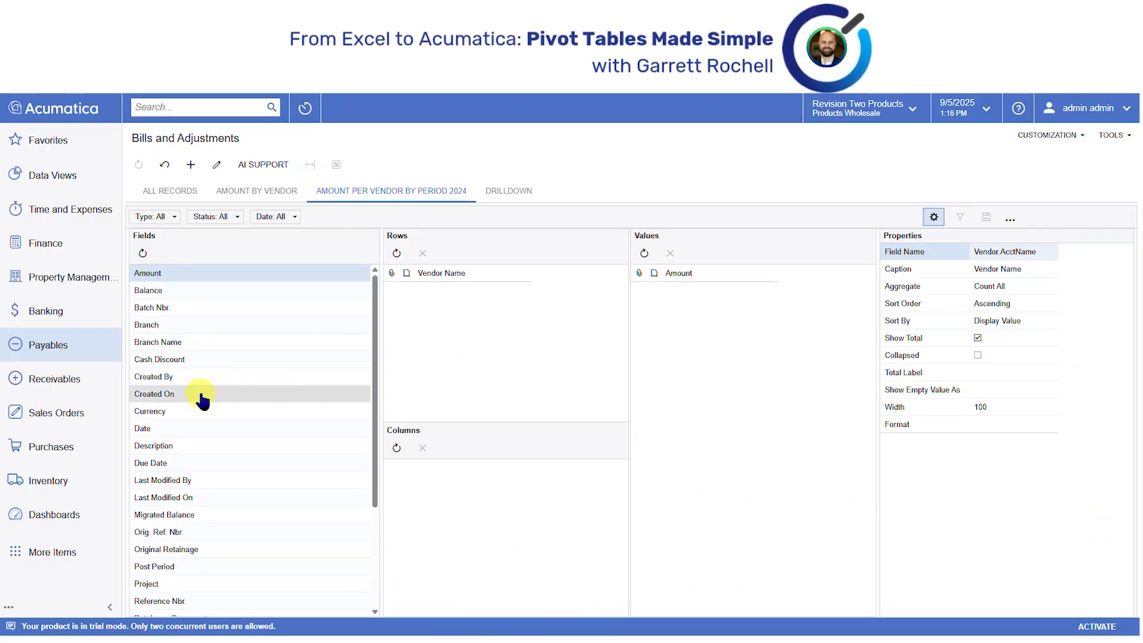
scroll(197, 471, "down", 3)
left_click_drag(184, 448, 471, 476)
left_click(933, 217)
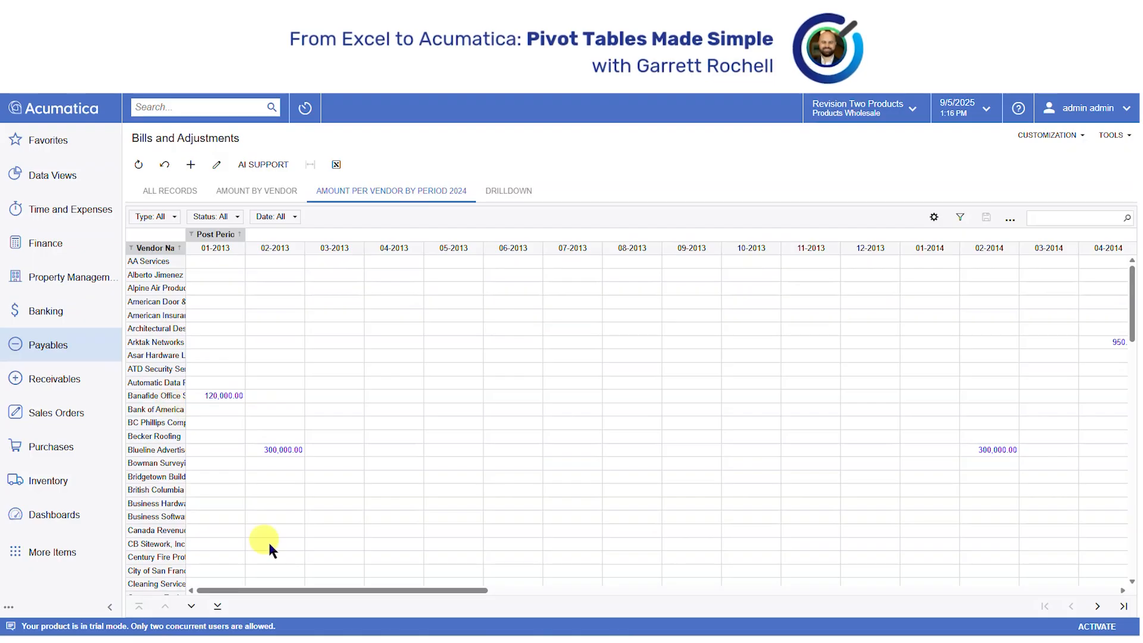
left_click_drag(338, 586, 290, 521)
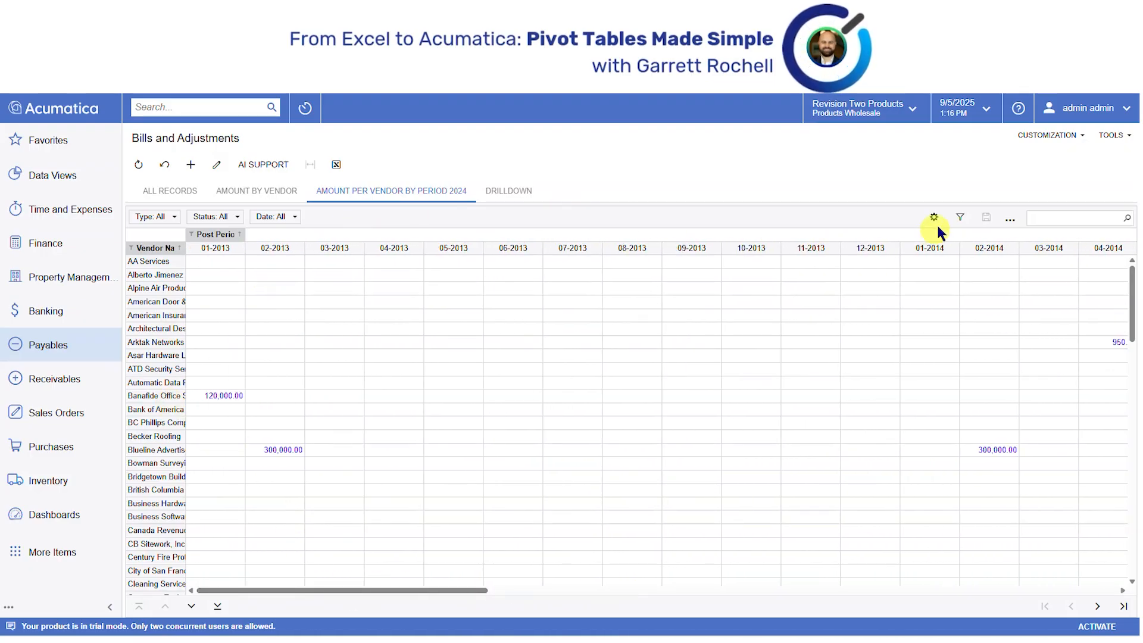
Step: Filter the period pivot to Post Period Is Greater Than or Equal To 012024, saving and applying the filter
left_click(960, 217)
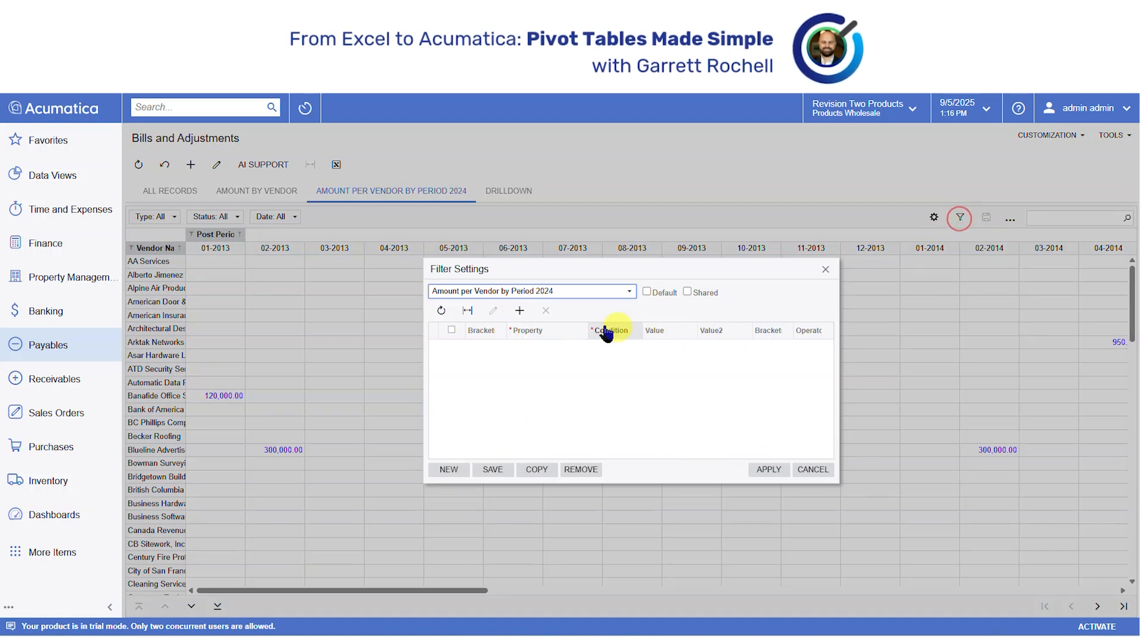
left_click(519, 310)
left_click(537, 345)
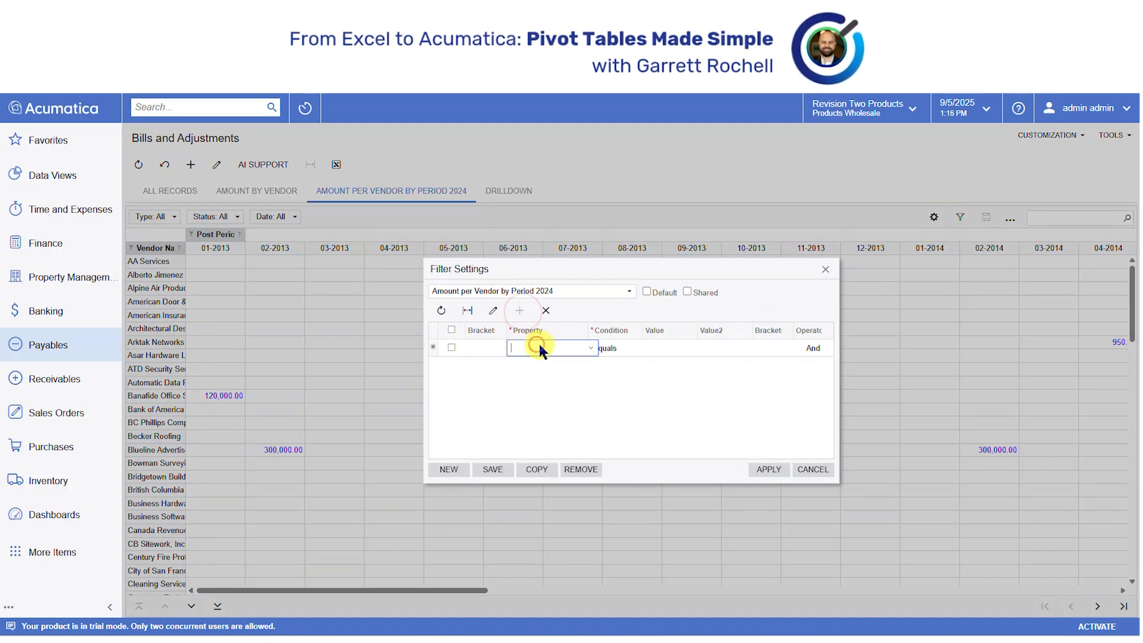
type("post")
key("Tab")
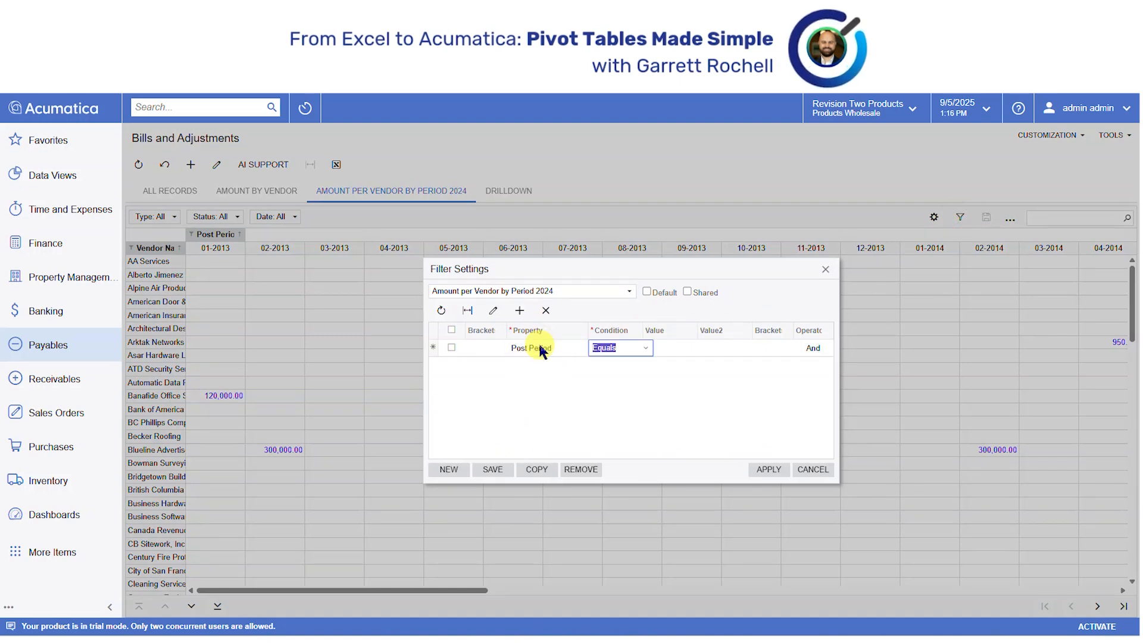
left_click(653, 348)
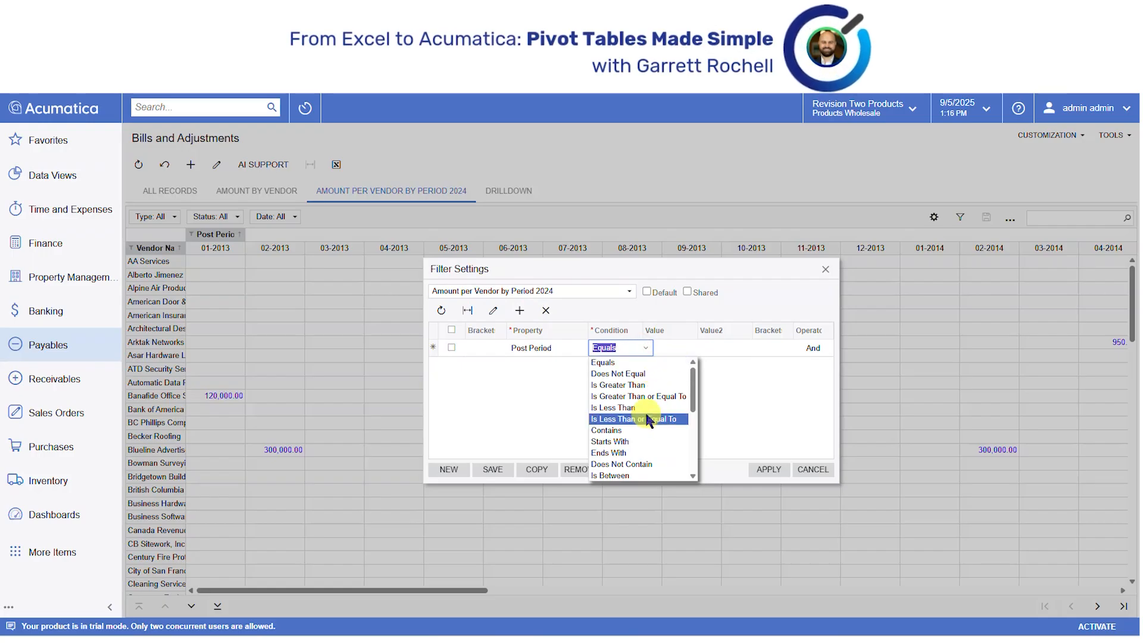
left_click(649, 396)
left_click(674, 354)
type("012024")
key("Tab")
left_click(487, 470)
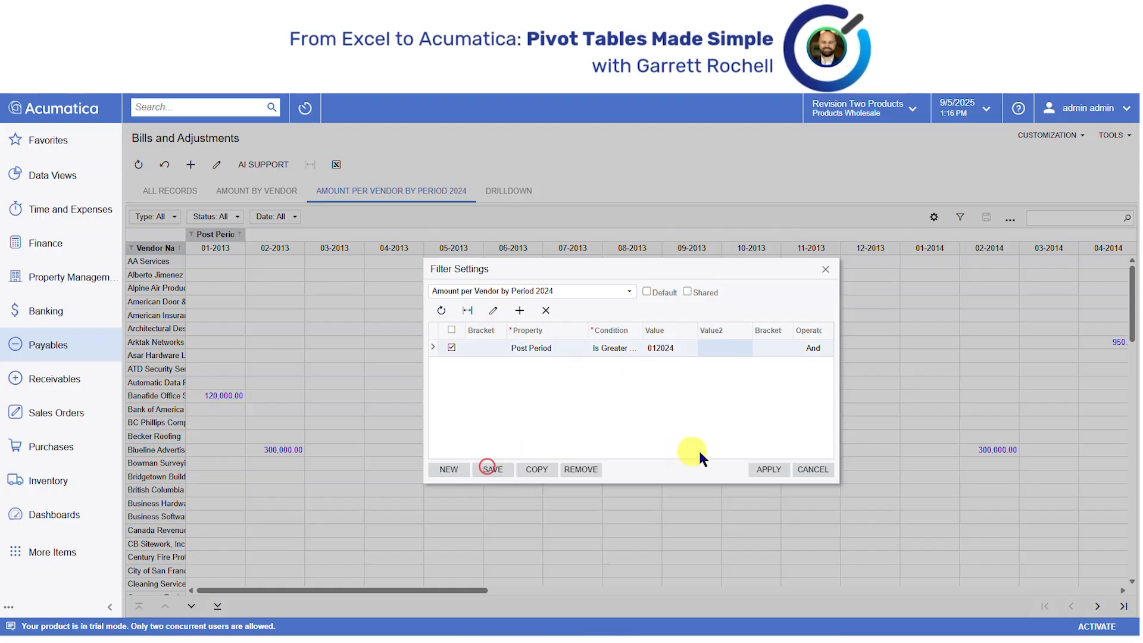
left_click(757, 469)
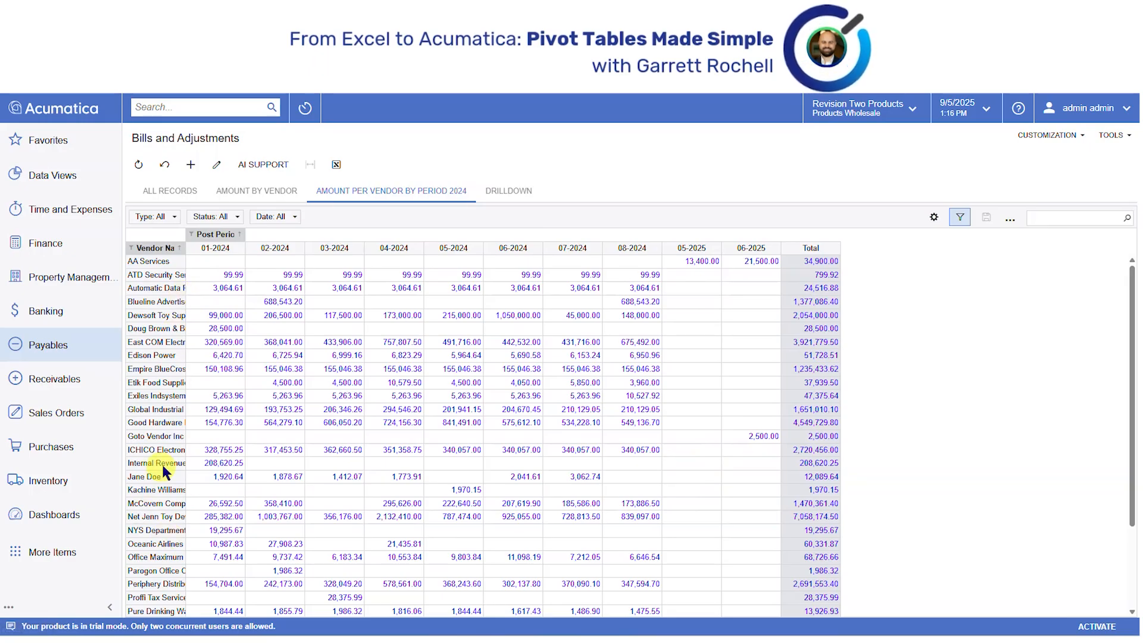
Step: Review the vendor amounts and totals per period in the filtered pivot and compare them with the Amount by Vendor pivot
scroll(342, 407, "down", 1)
scroll(322, 330, "up", 1)
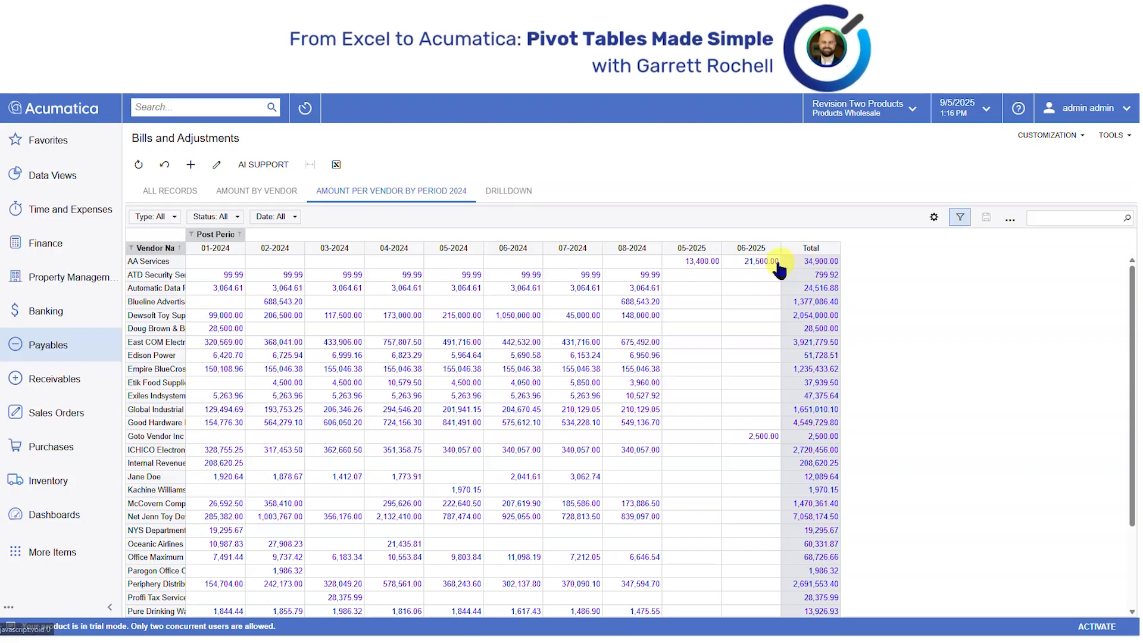
scroll(573, 373, "down", 3)
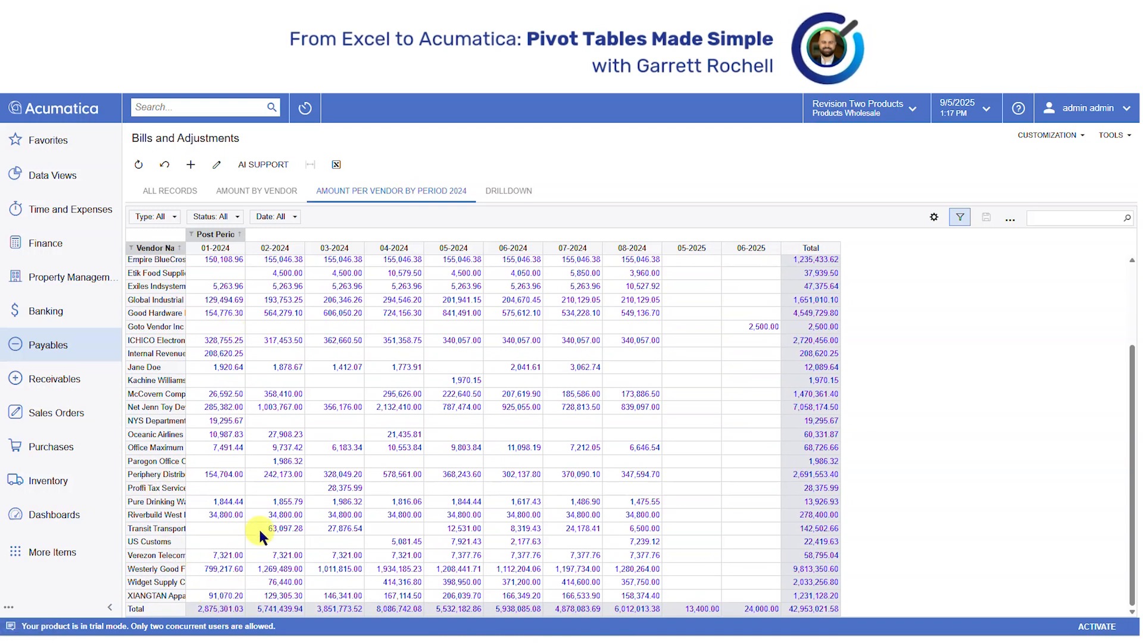
scroll(275, 452, "up", 4)
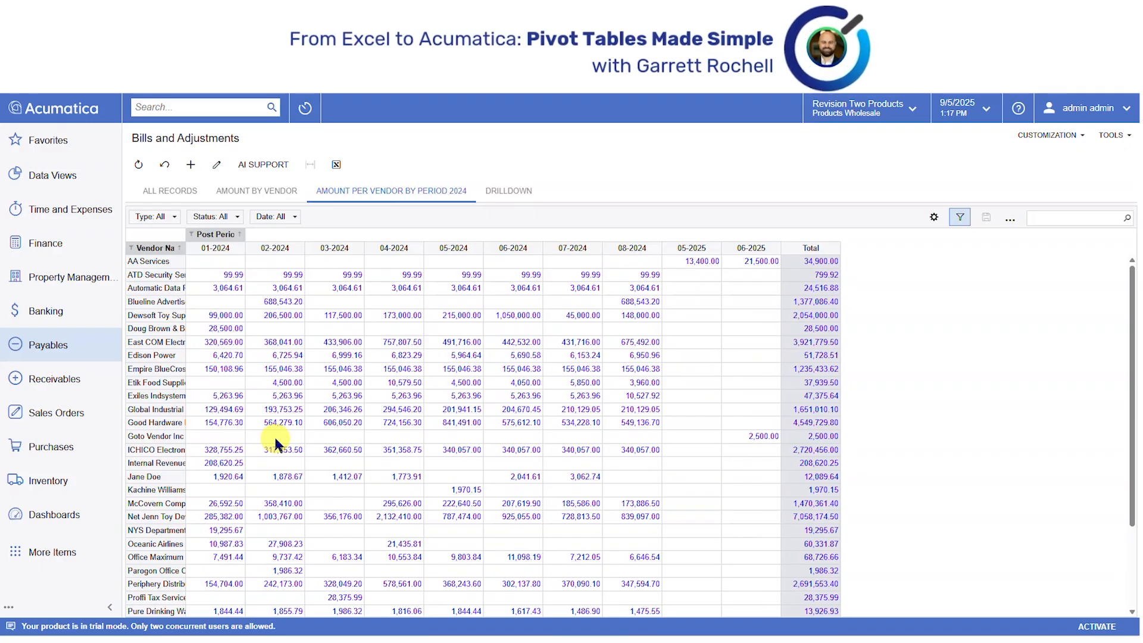
left_click(285, 198)
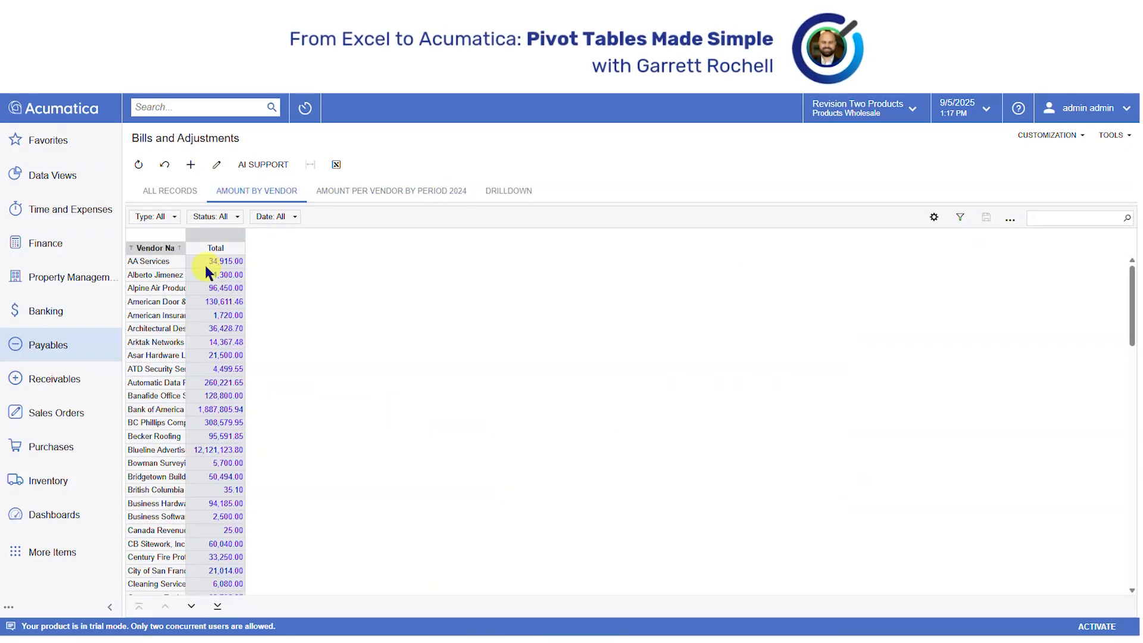
left_click(347, 197)
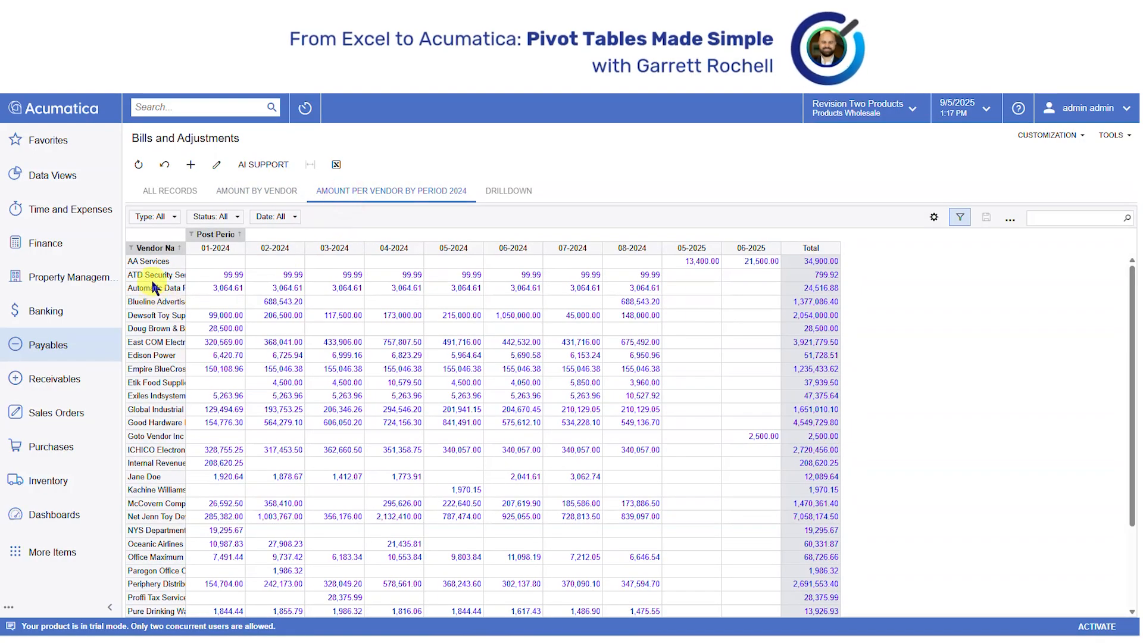